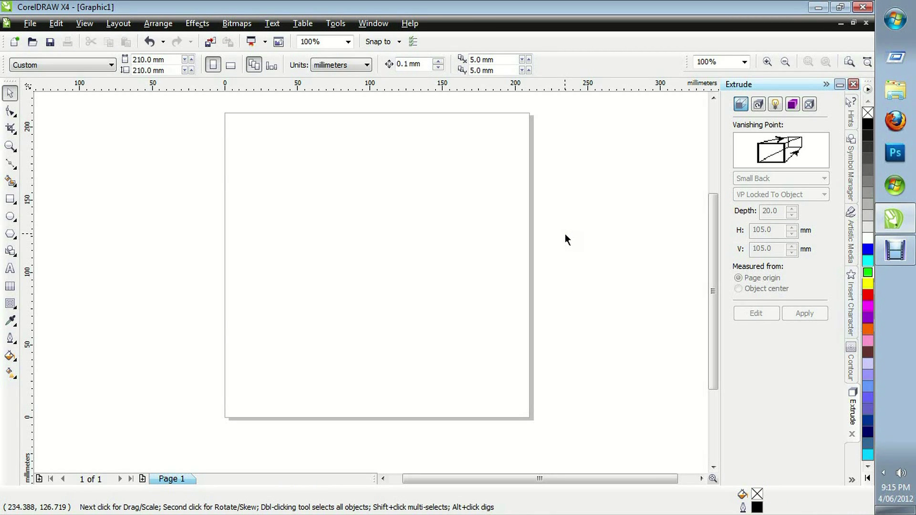
Step: Draw a 177.446 mm circle with the Ellipse tool and centre it at 105, 105 mm
click(148, 119)
click(141, 39)
click(10, 216)
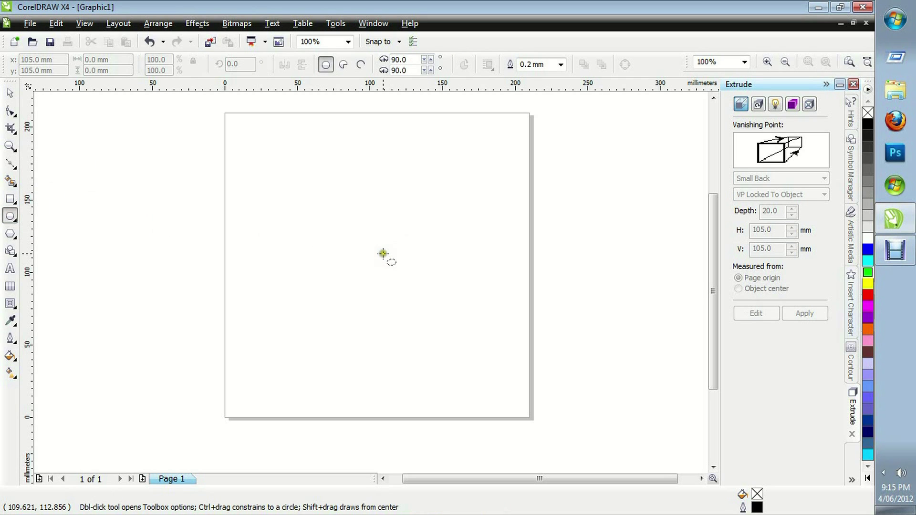
drag(381, 252, 510, 318)
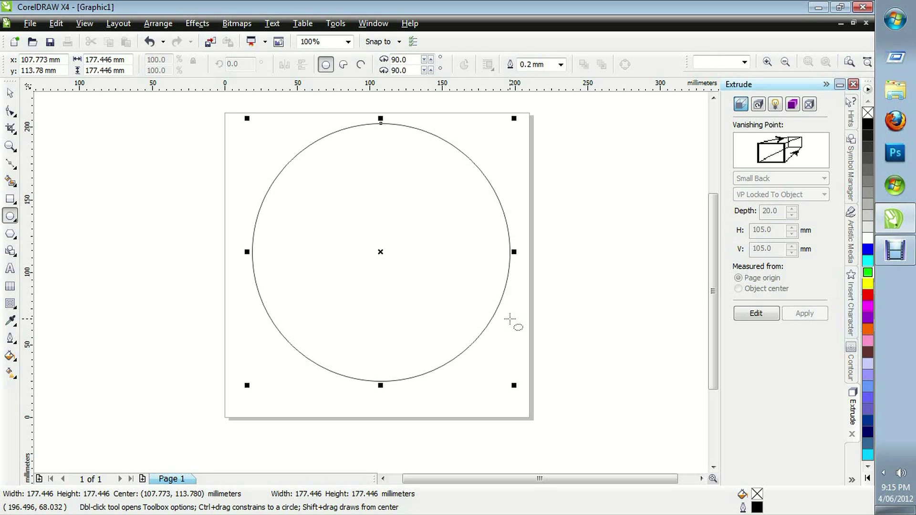
key(p)
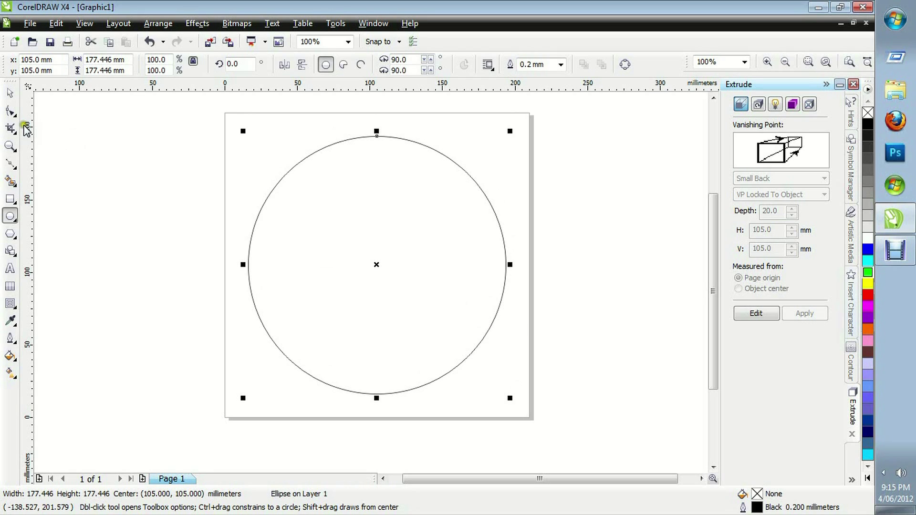
click(10, 93)
click(151, 222)
click(347, 236)
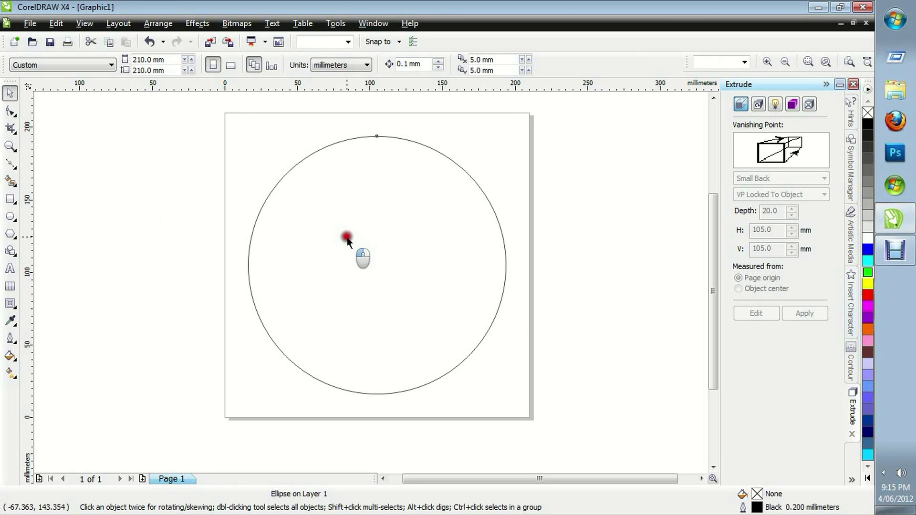
Step: Fill the circle solid black instead of green, undoing a test duplicate
click(868, 273)
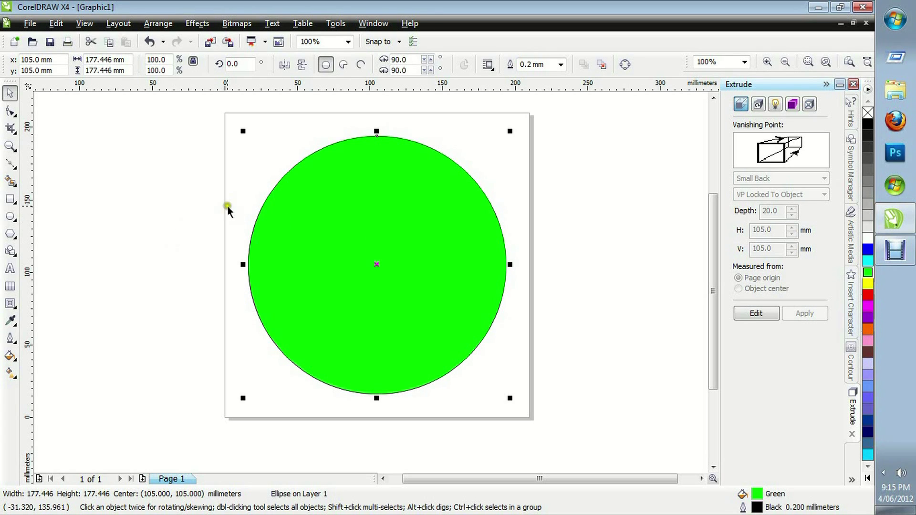
click(868, 124)
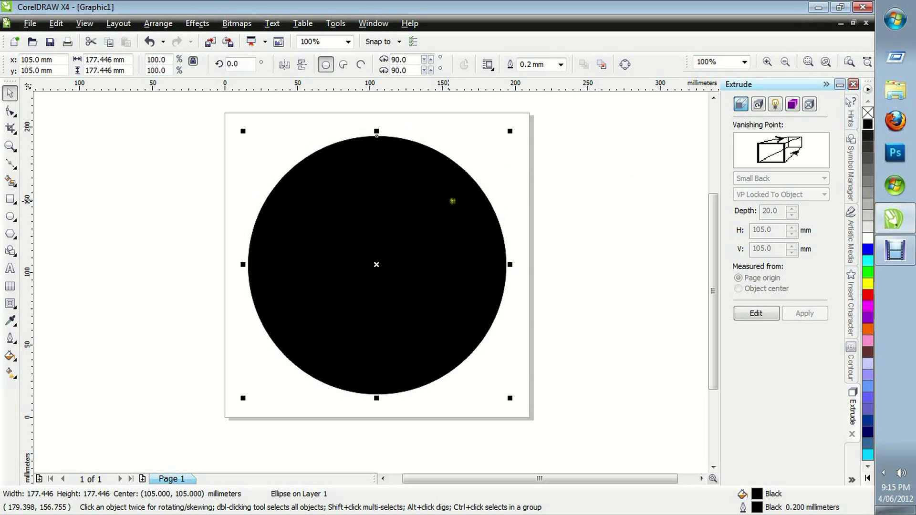
drag(453, 201, 263, 221)
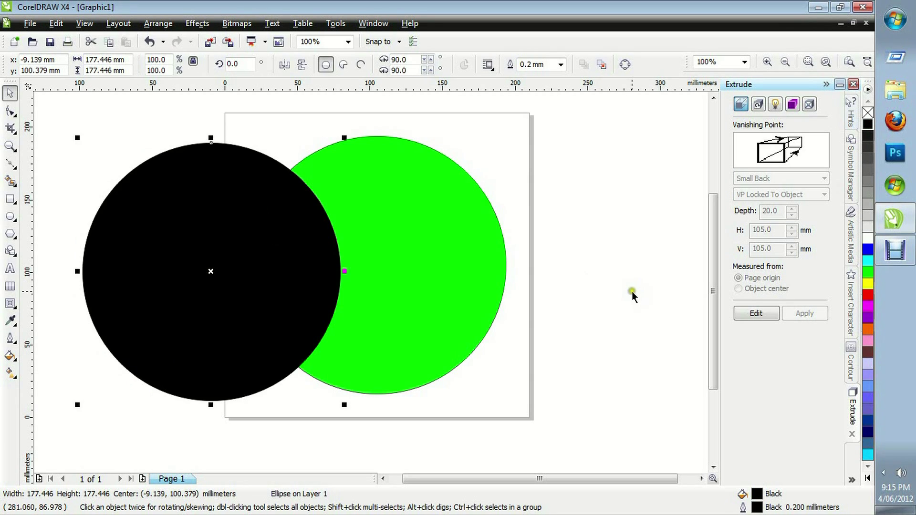
click(150, 42)
click(203, 184)
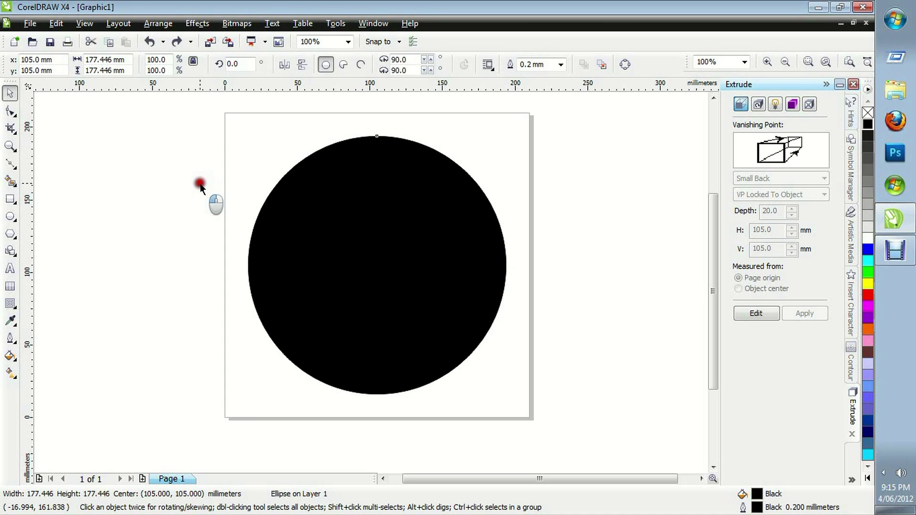
click(334, 264)
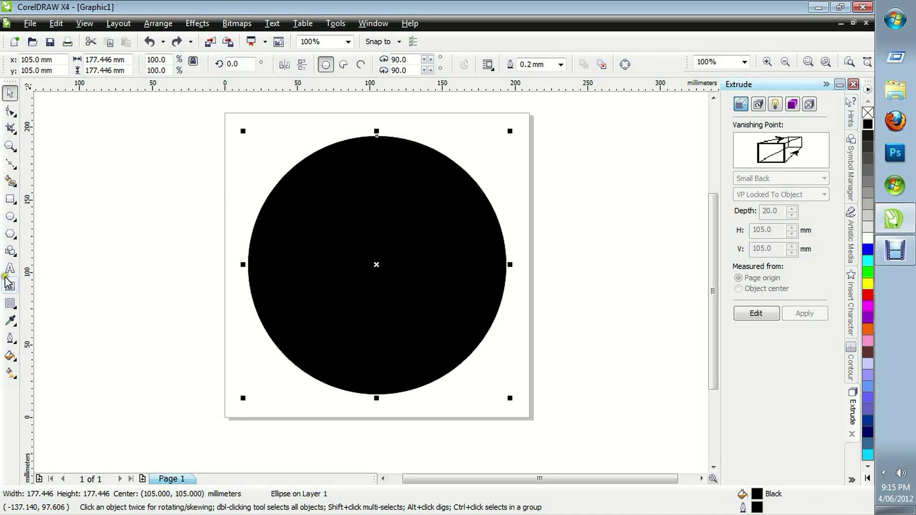
click(14, 307)
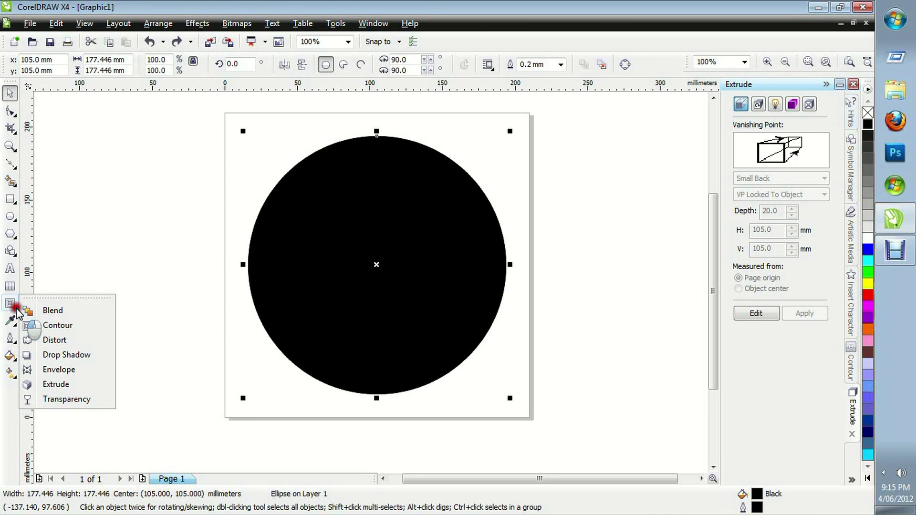
Step: Apply a Radial transparency to the circle, pulling the midpoint and edge handles inward
click(15, 324)
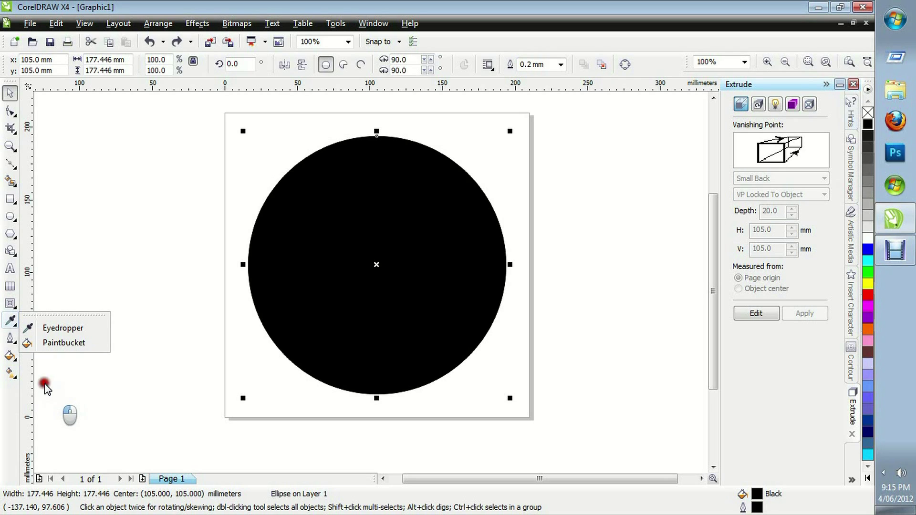
click(13, 308)
click(65, 399)
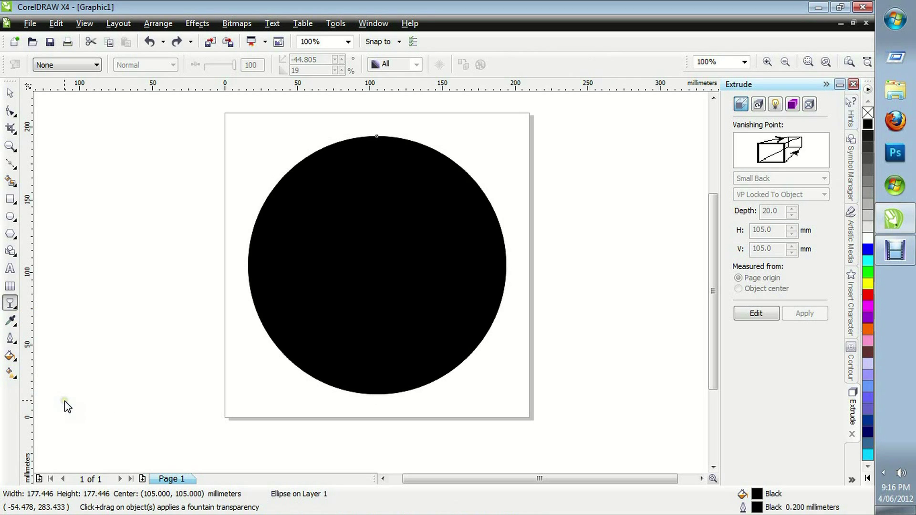
click(88, 66)
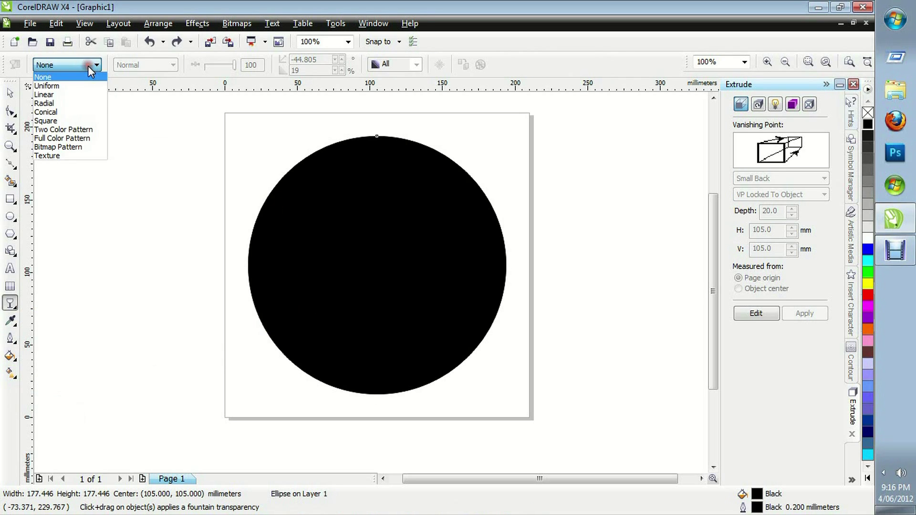
click(70, 103)
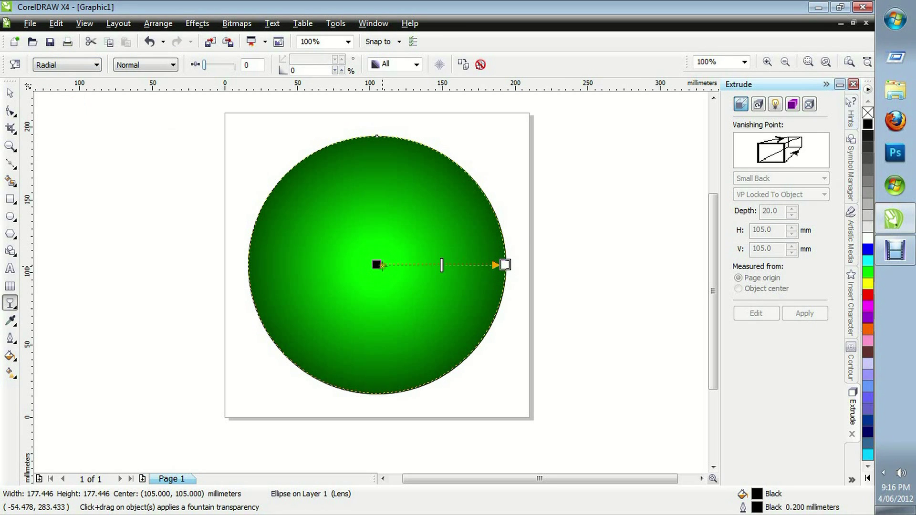
drag(442, 265, 428, 265)
drag(504, 263, 511, 278)
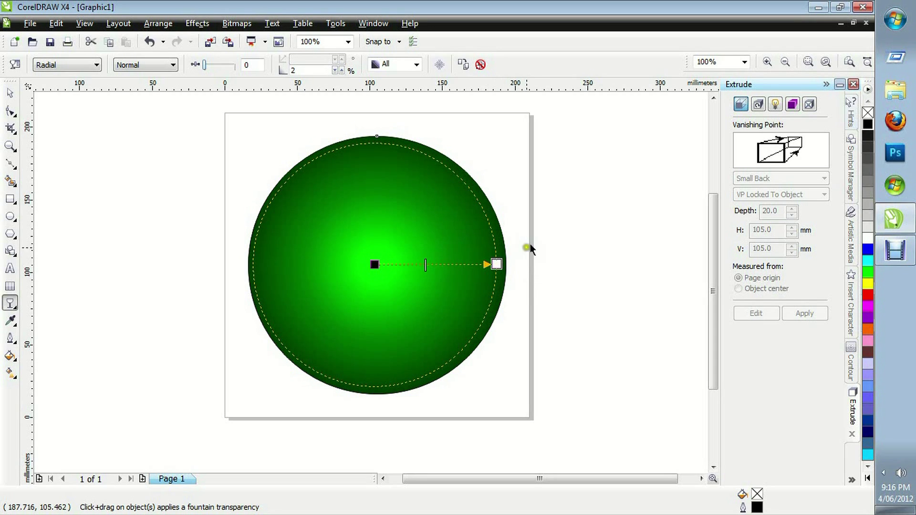
click(10, 92)
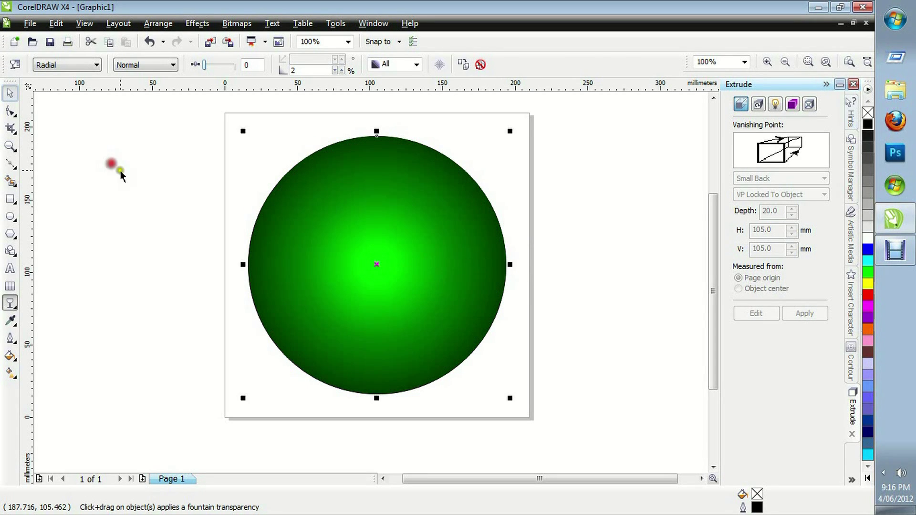
click(117, 167)
key(space)
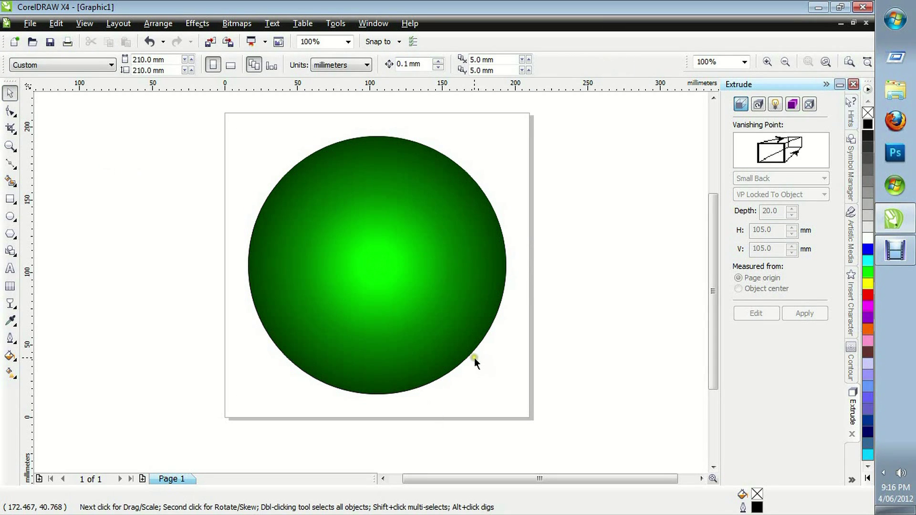
click(340, 224)
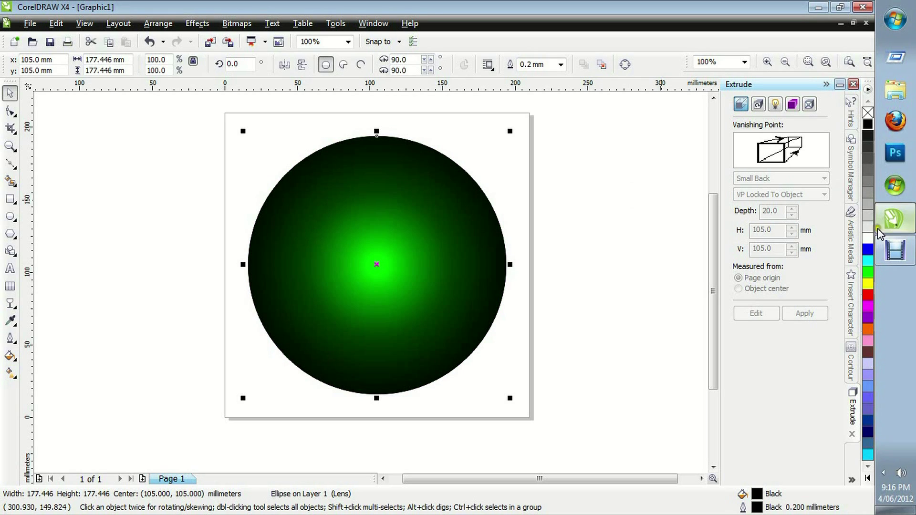
Step: Set the circle's transparency type to None to clear the radial effect
click(237, 243)
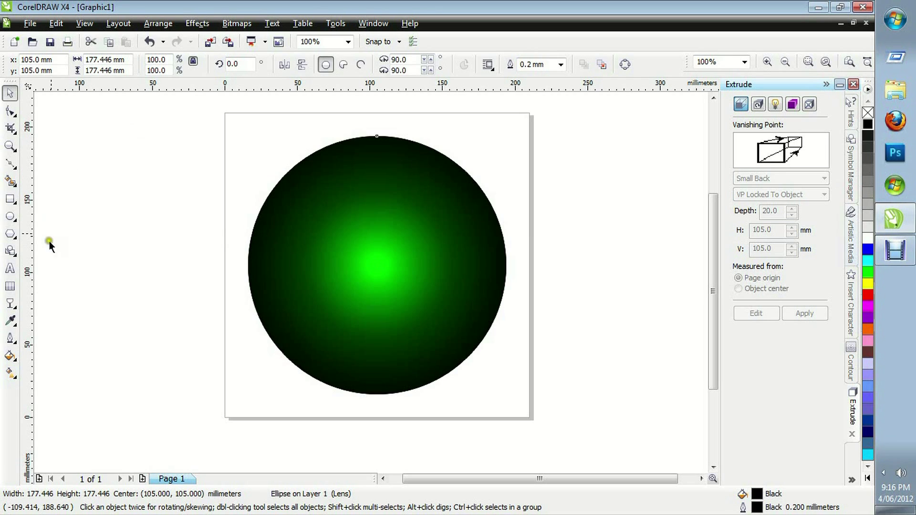
drag(13, 306, 71, 400)
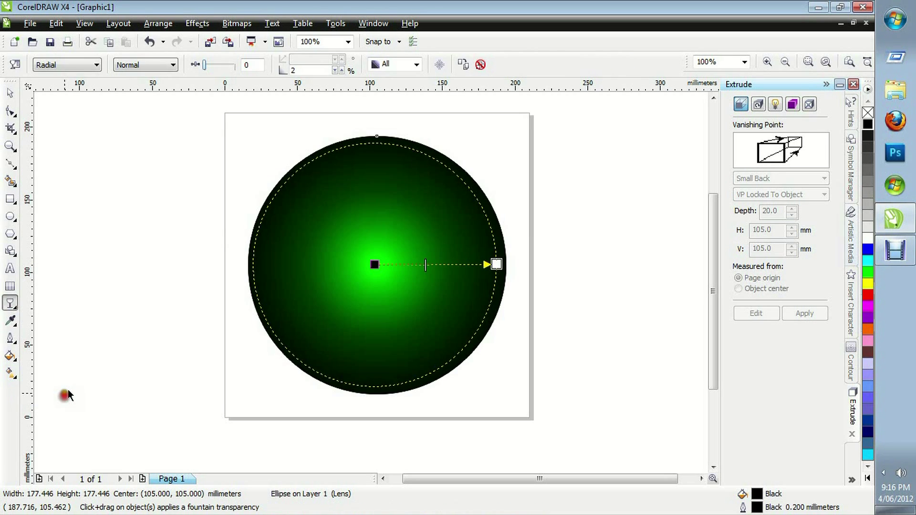
click(84, 74)
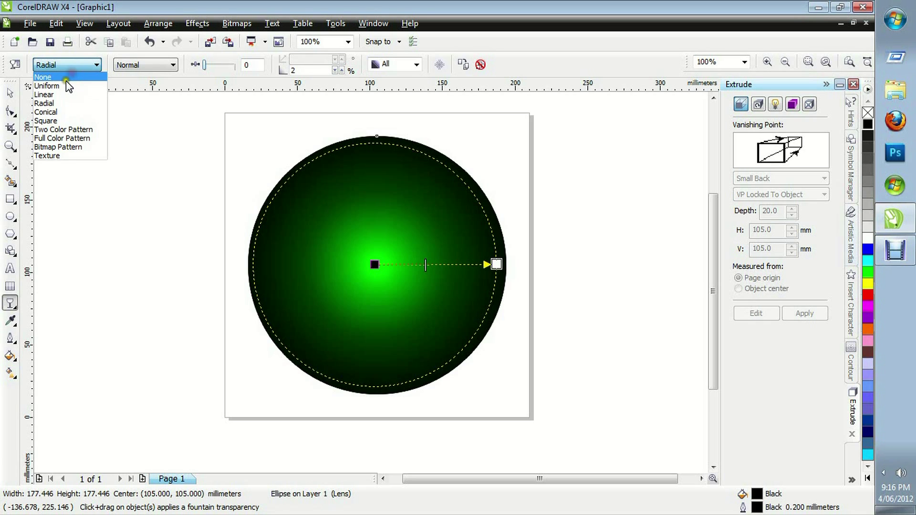
click(65, 77)
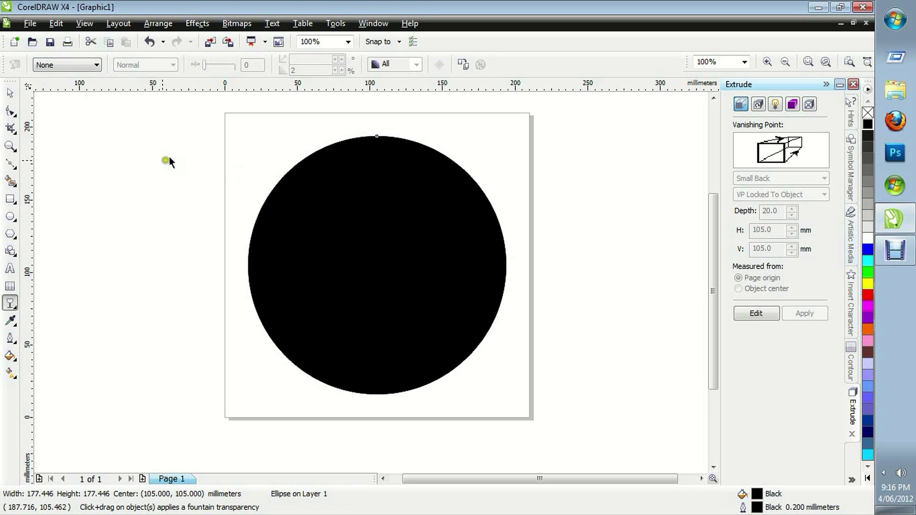
click(10, 92)
key(space)
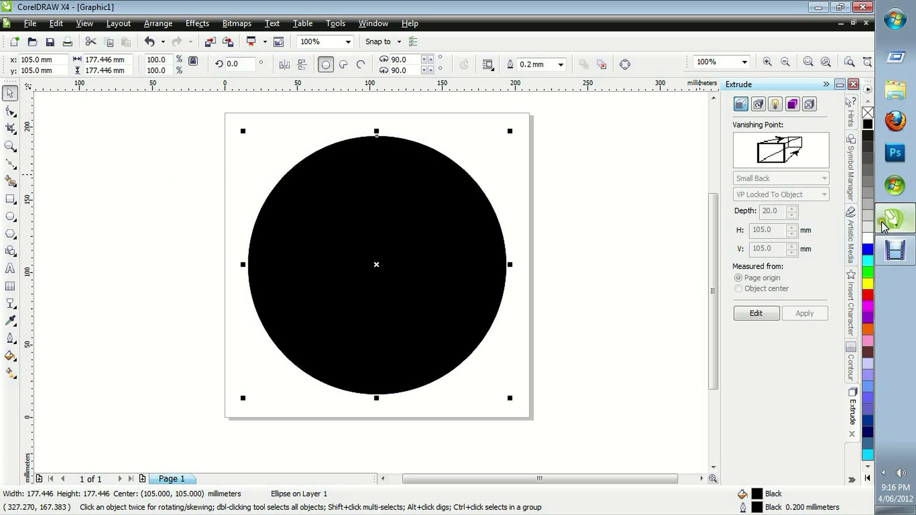
Step: Fill the circle white and undo an accidental duplicate
click(868, 238)
drag(453, 214, 336, 217)
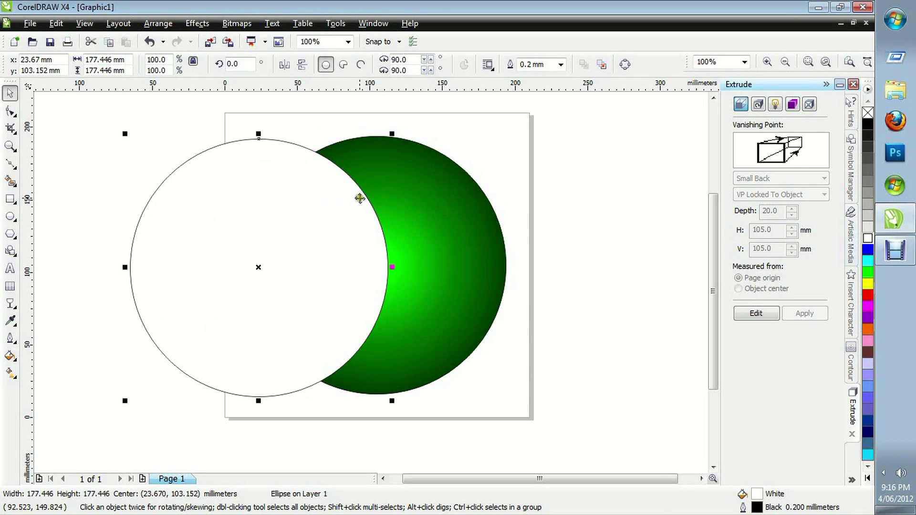
click(149, 42)
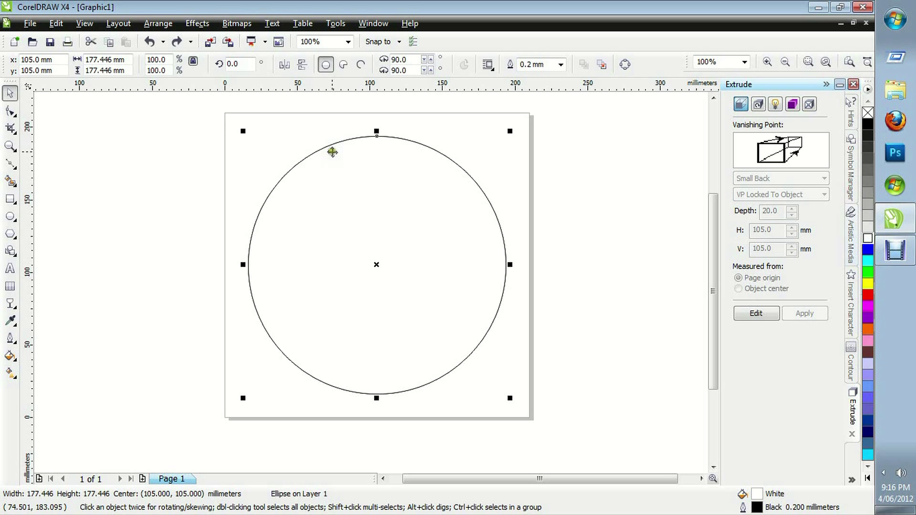
click(10, 163)
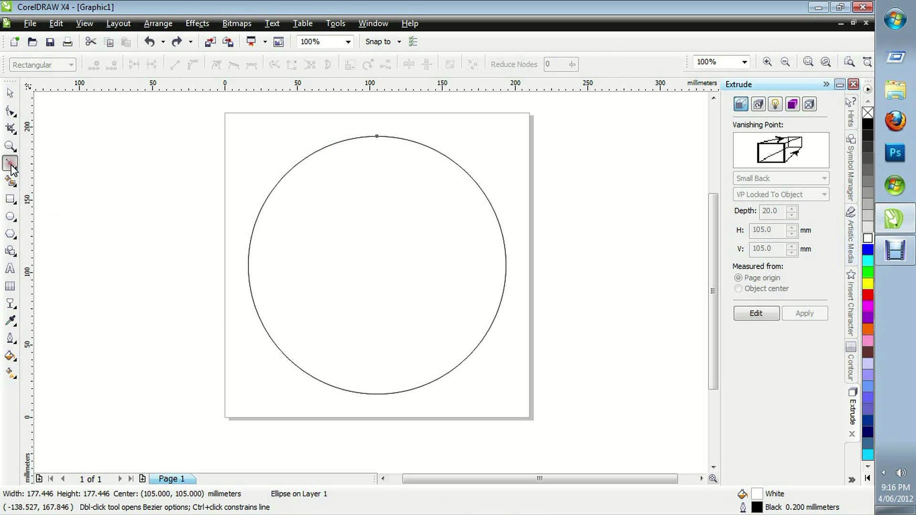
Step: Draw an S-shaped Bezier curve from beyond the lower left, through the centre, past the upper right
click(203, 331)
mouse_move(211, 349)
mouse_down()
mouse_move(372, 247)
mouse_move(369, 264)
mouse_move(416, 276)
mouse_move(482, 266)
mouse_up()
click(365, 267)
drag(519, 148, 529, 133)
click(9, 94)
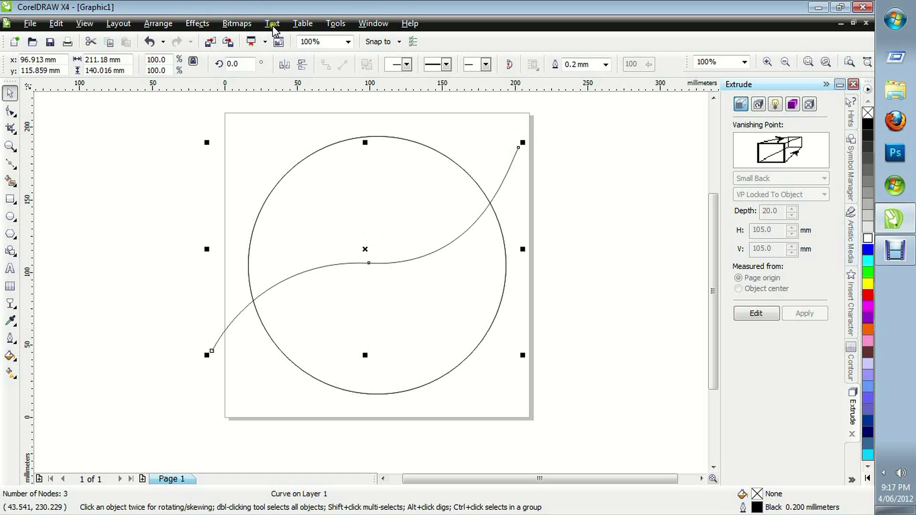
click(407, 114)
click(430, 150)
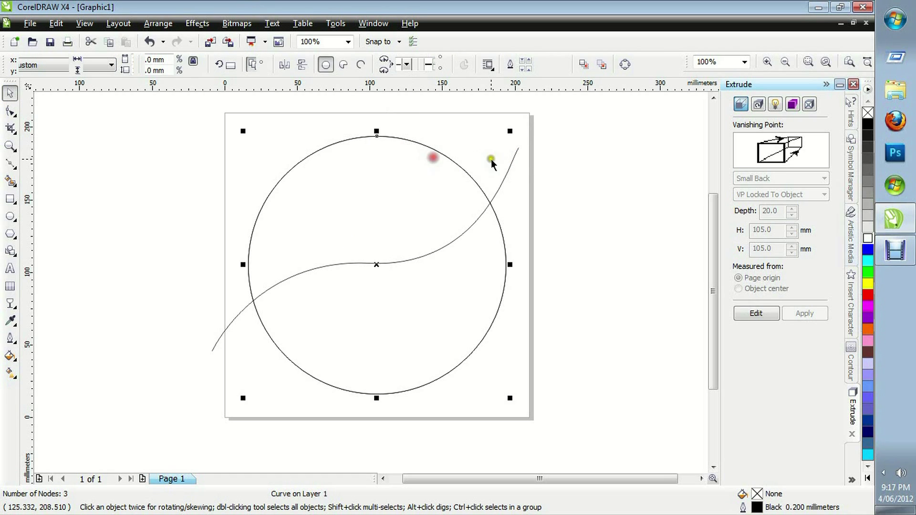
Step: Cut the circle along the S-curve, then delete the overhanging curve
click(511, 160)
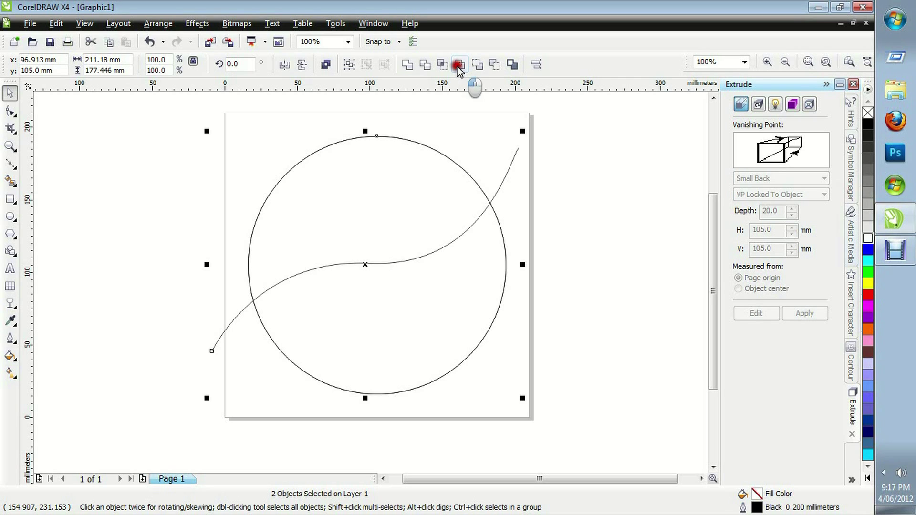
click(458, 65)
click(502, 150)
click(514, 162)
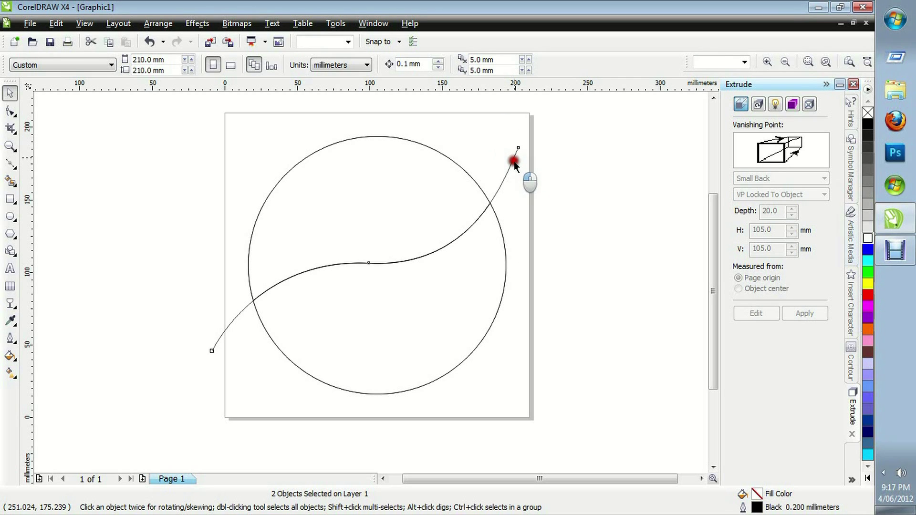
key(Delete)
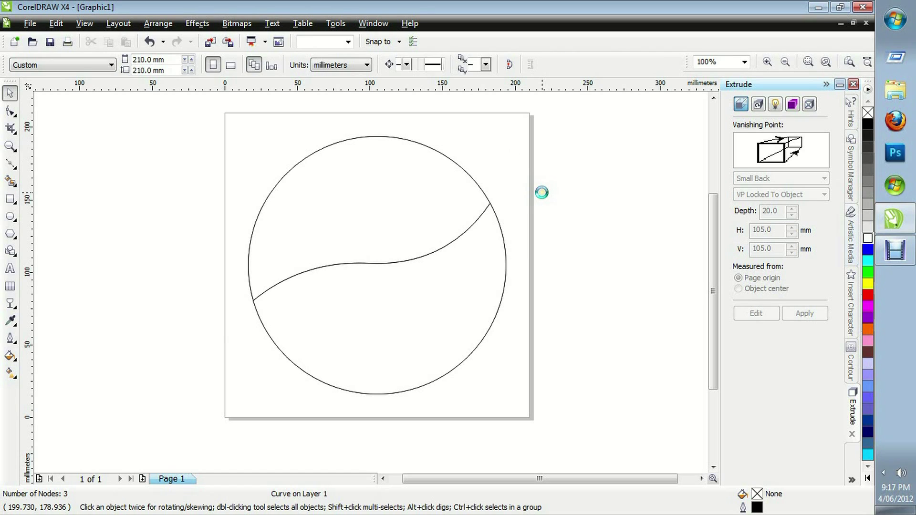
click(467, 217)
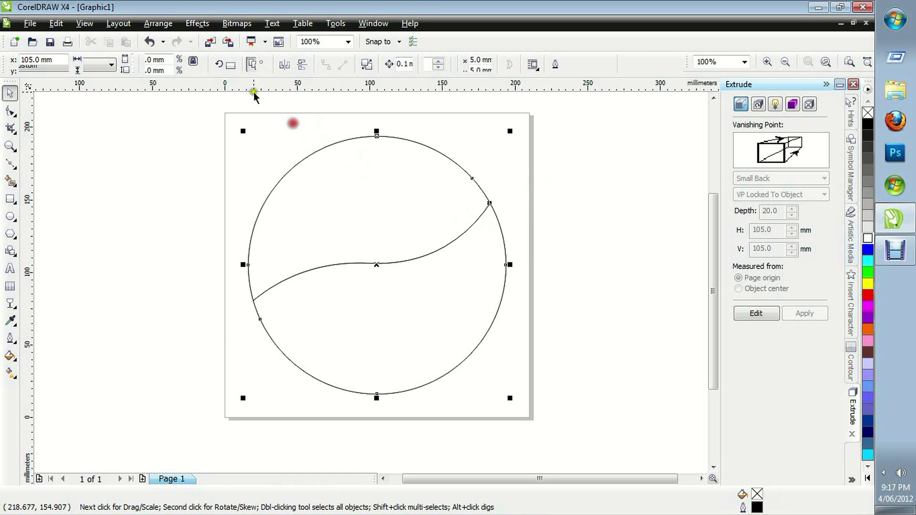
Step: Break the circle apart and delete the lower piece to reveal the green radial gradient
click(162, 25)
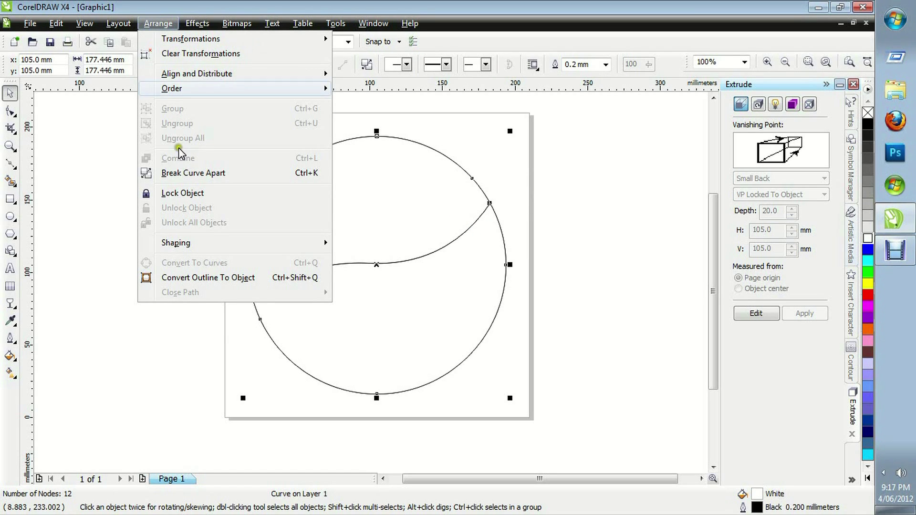
key(Return)
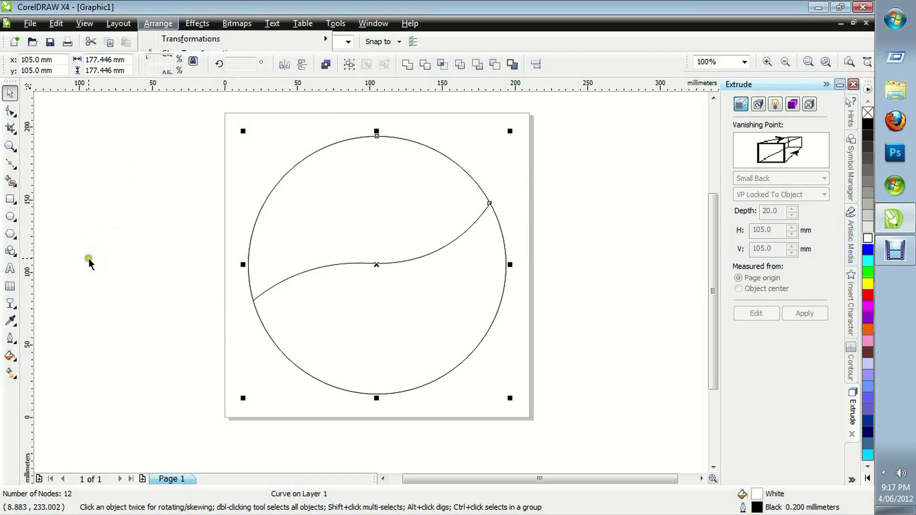
click(278, 298)
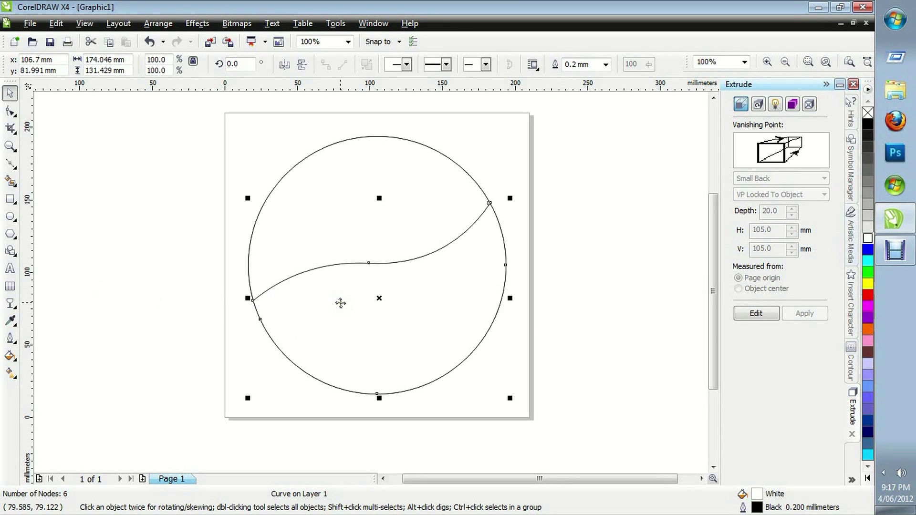
right_click(339, 300)
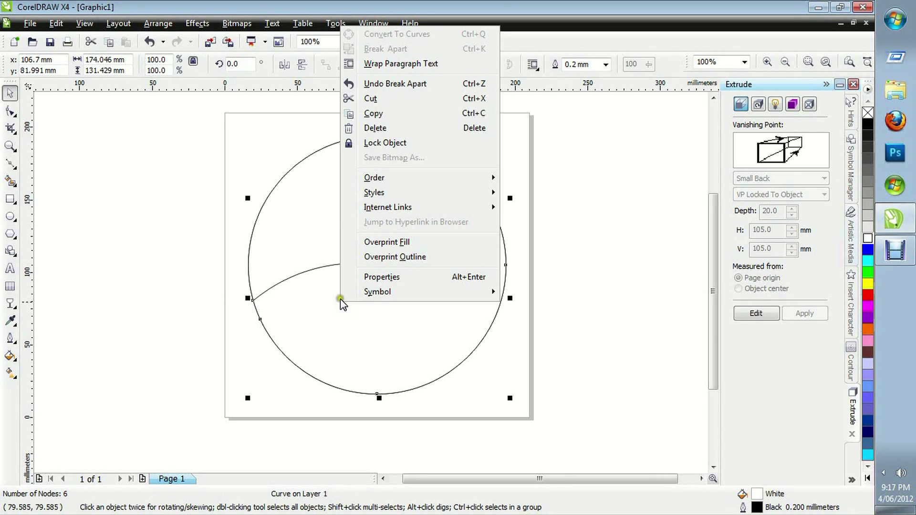
click(388, 128)
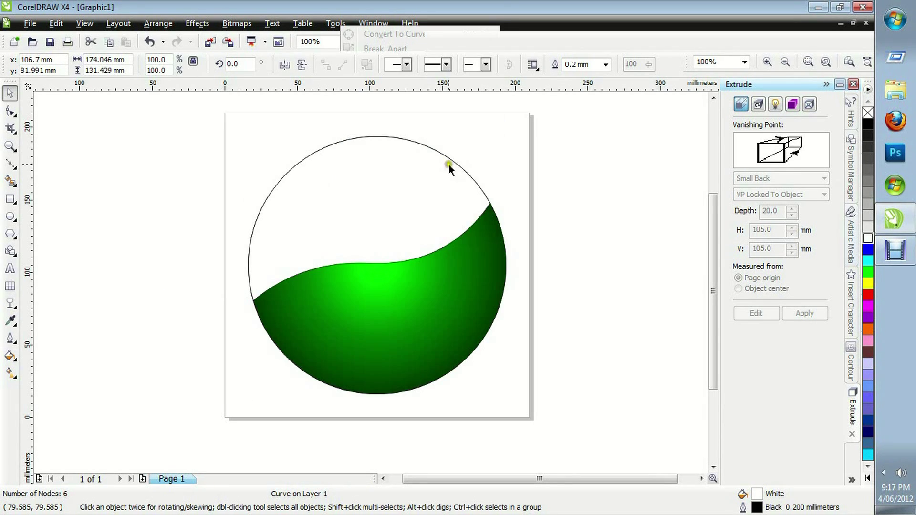
click(528, 173)
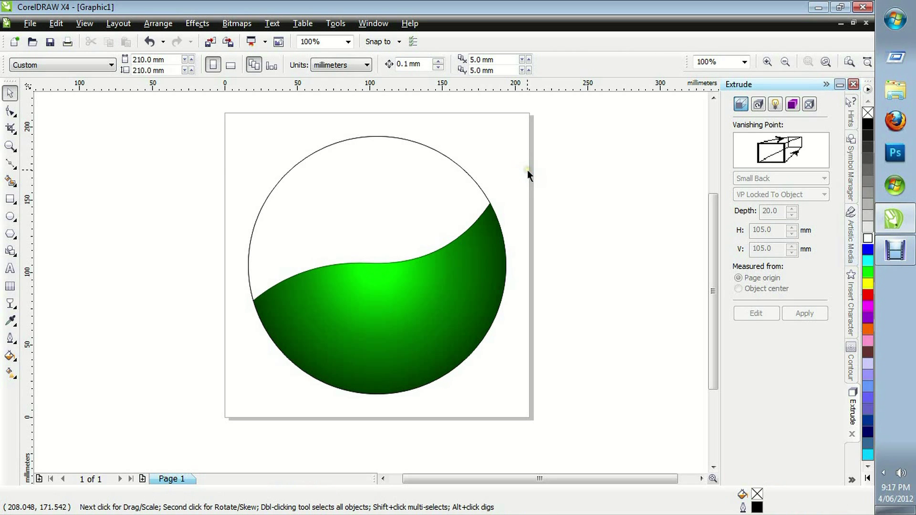
click(436, 188)
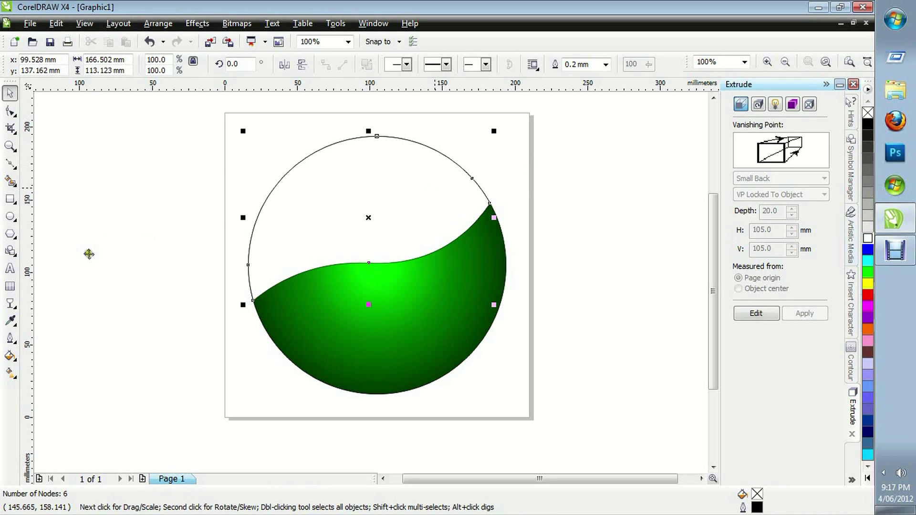
Step: Give the white top section a diagonal Linear transparency, tuning its start, end and midpoint handles
click(10, 302)
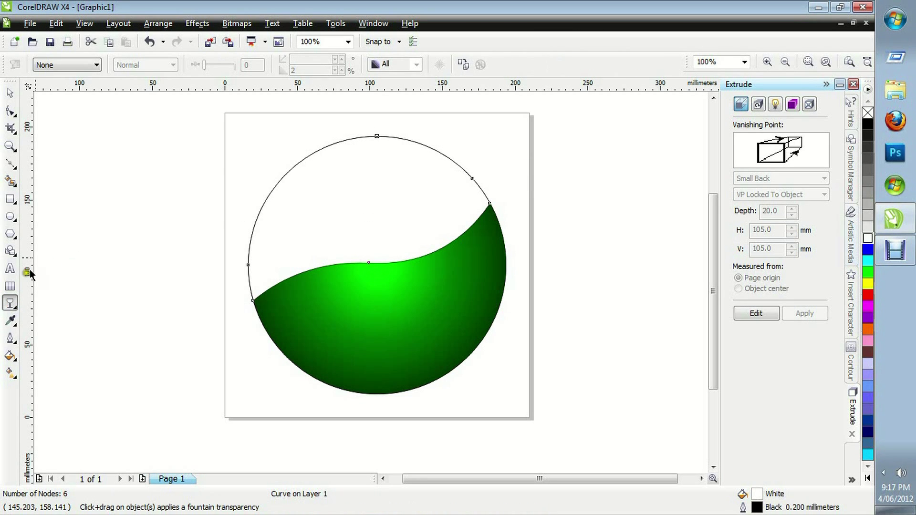
click(95, 66)
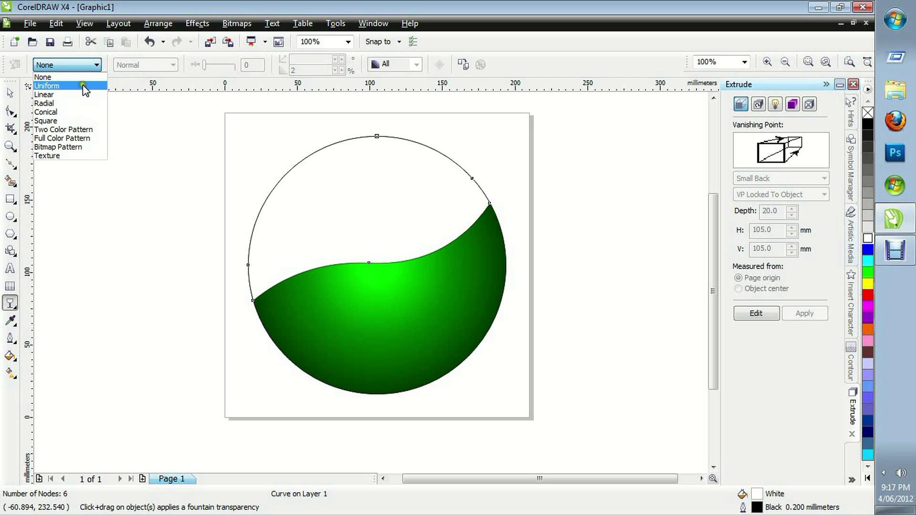
click(72, 94)
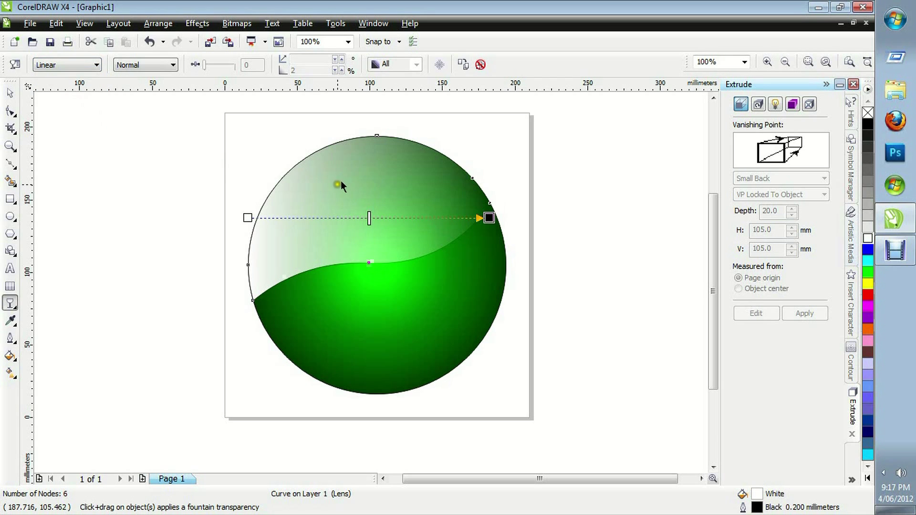
drag(244, 217, 248, 147)
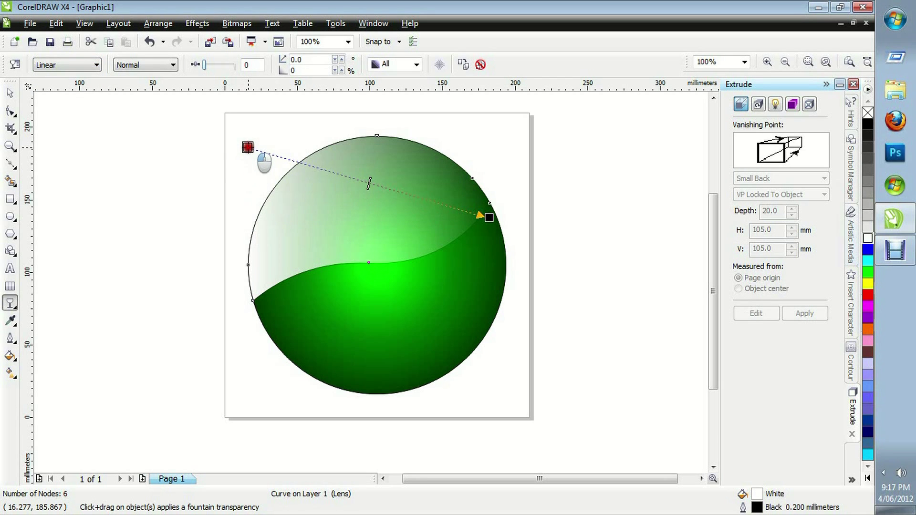
drag(489, 217, 353, 242)
drag(245, 150, 297, 135)
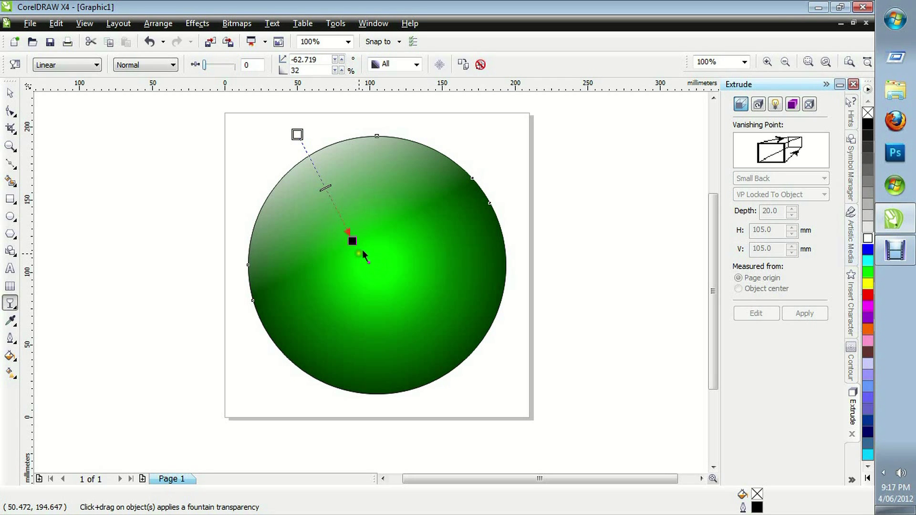
drag(352, 241, 452, 308)
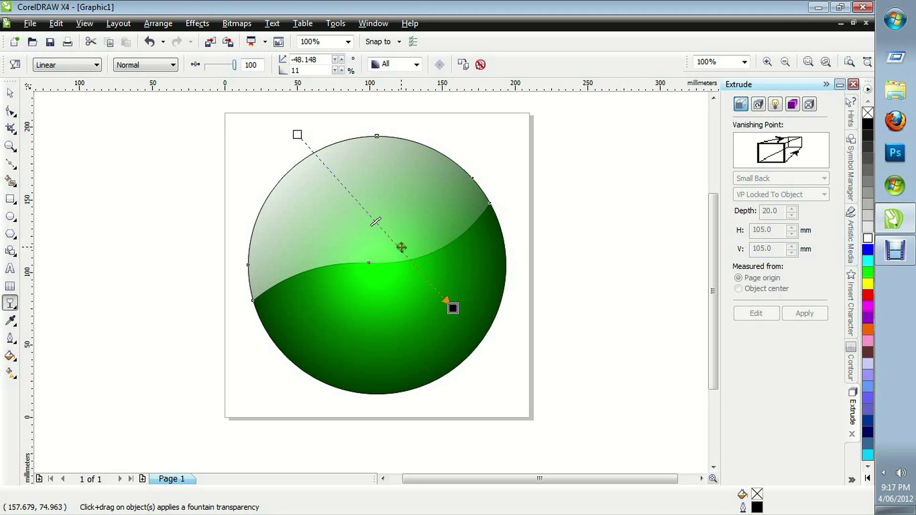
drag(374, 221, 327, 167)
drag(294, 138, 287, 111)
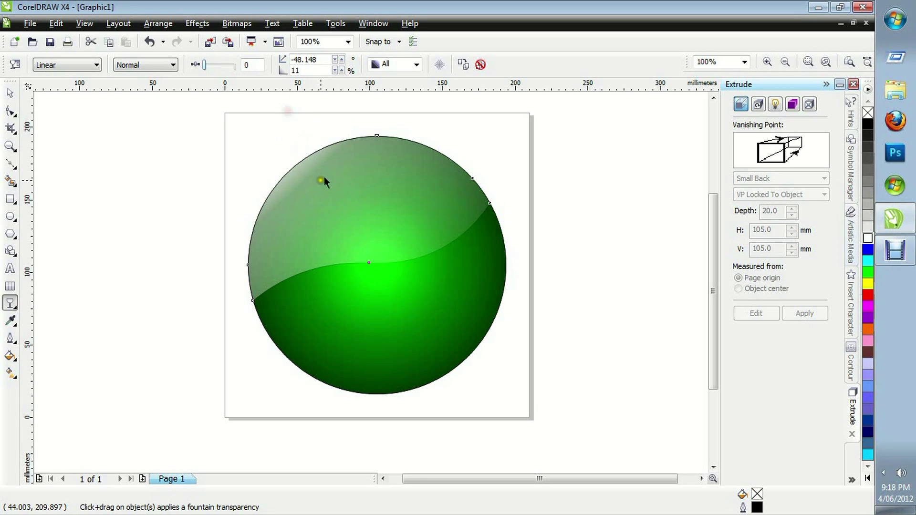
click(9, 93)
Step: Type the letter c at the centre of the green sphere
click(176, 304)
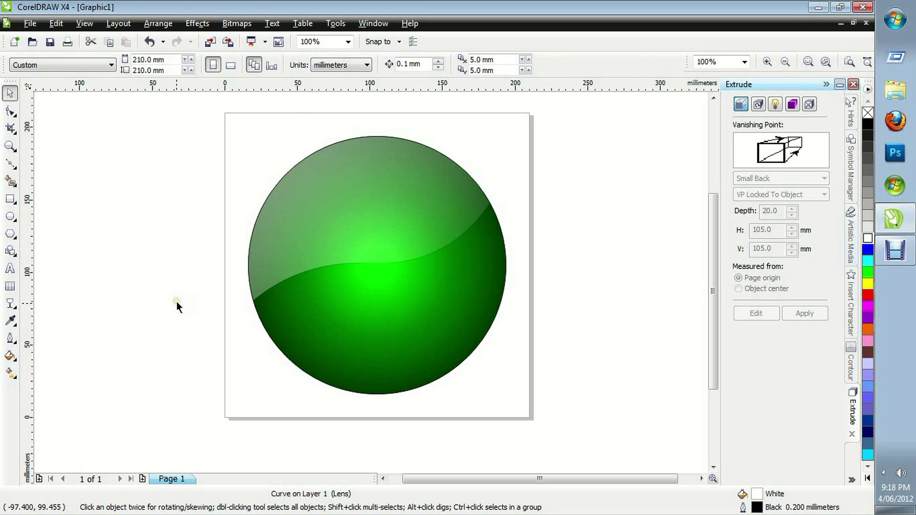
click(9, 268)
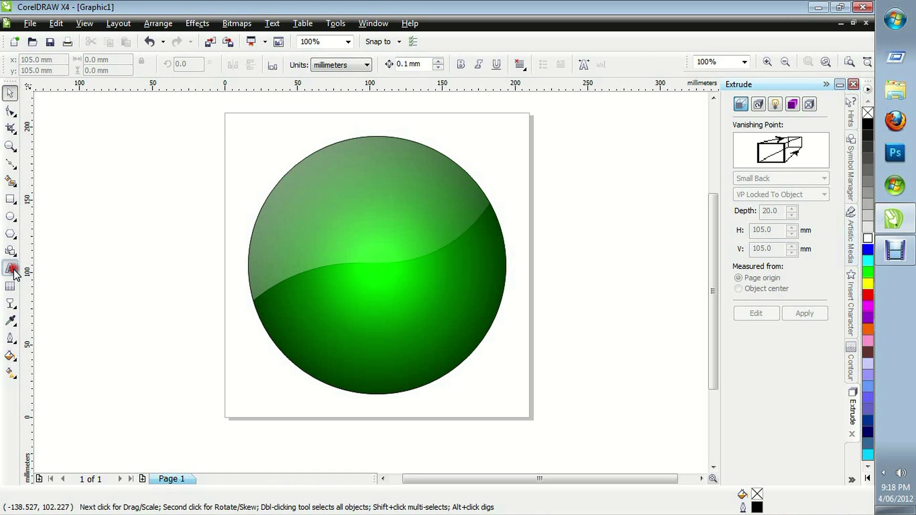
click(157, 277)
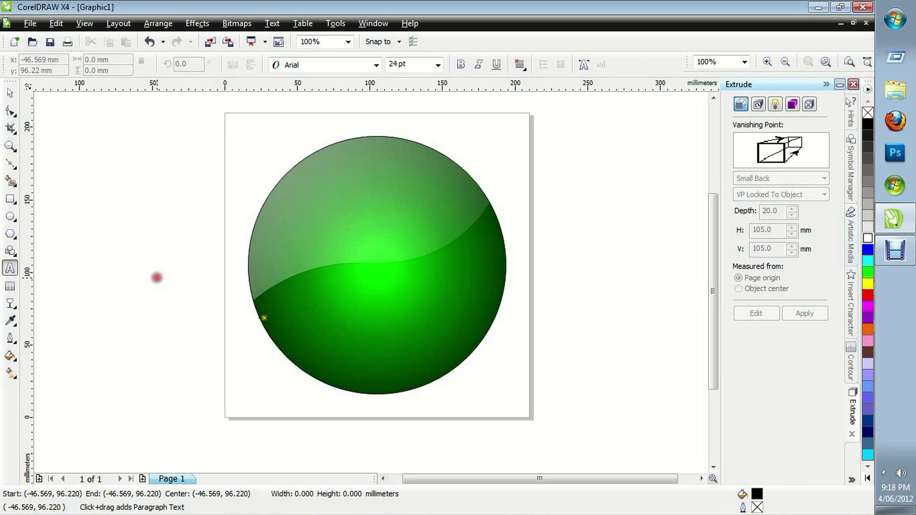
click(376, 265)
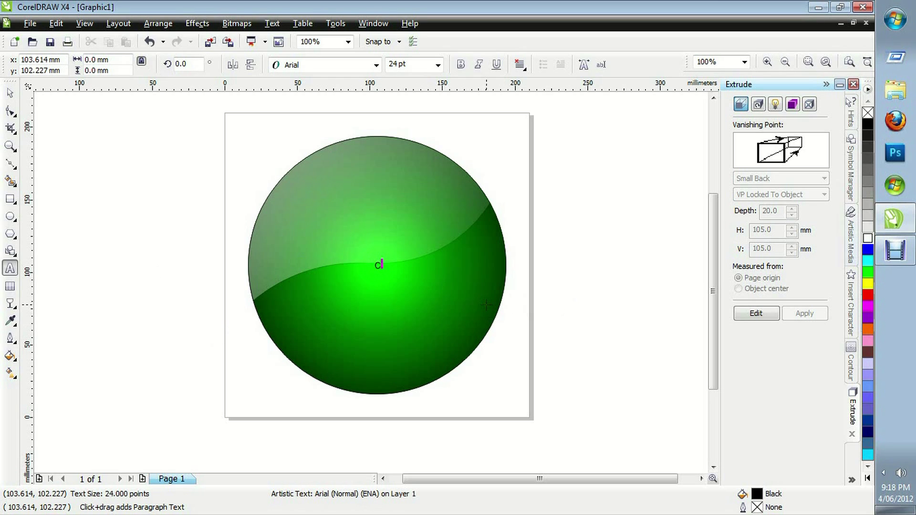
click(12, 91)
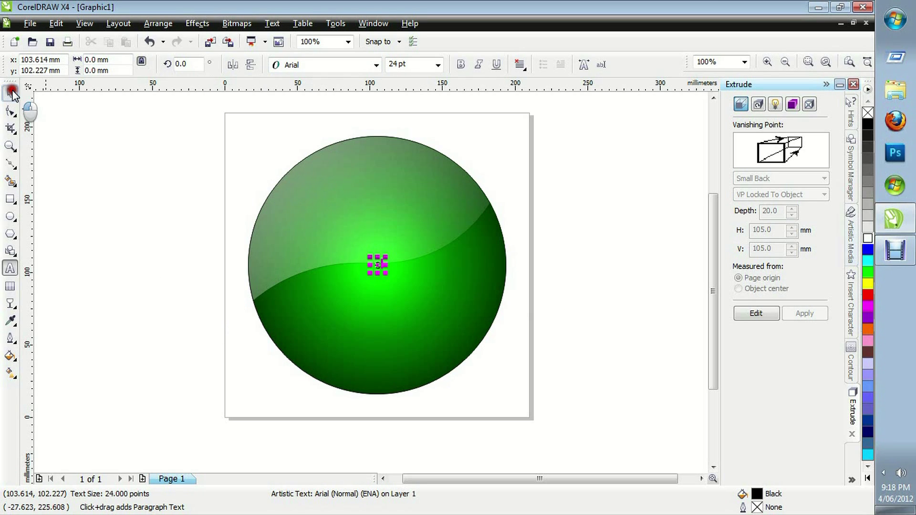
Step: Set the C to the BIRTH OF A HERO font, enlarge it to 350 pt, and colour it white
click(376, 65)
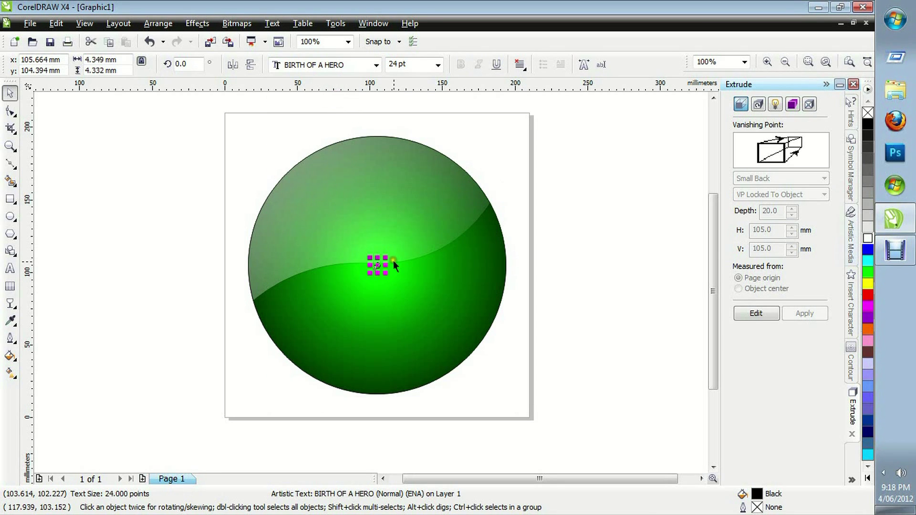
click(389, 257)
drag(389, 257, 484, 210)
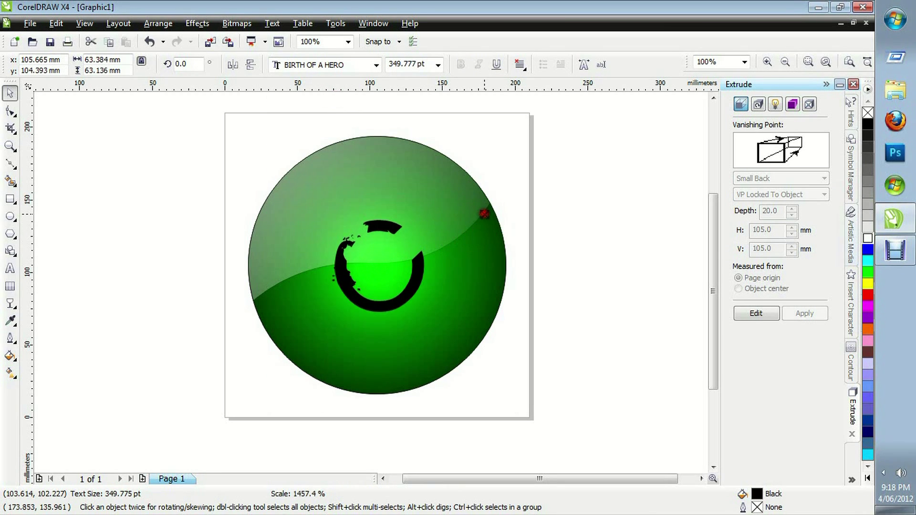
click(867, 236)
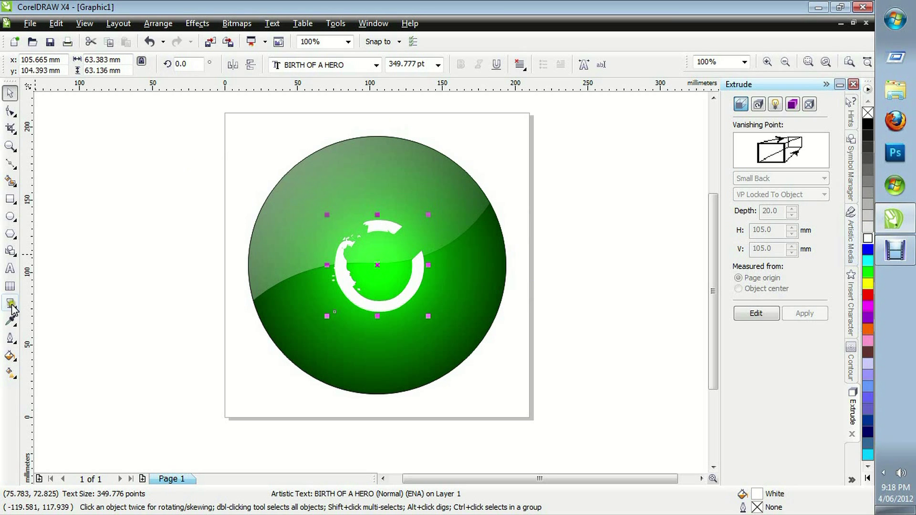
Step: Add a 1.0 mm contour outline to the white letter C with the Interactive Contour tool
drag(11, 309, 61, 327)
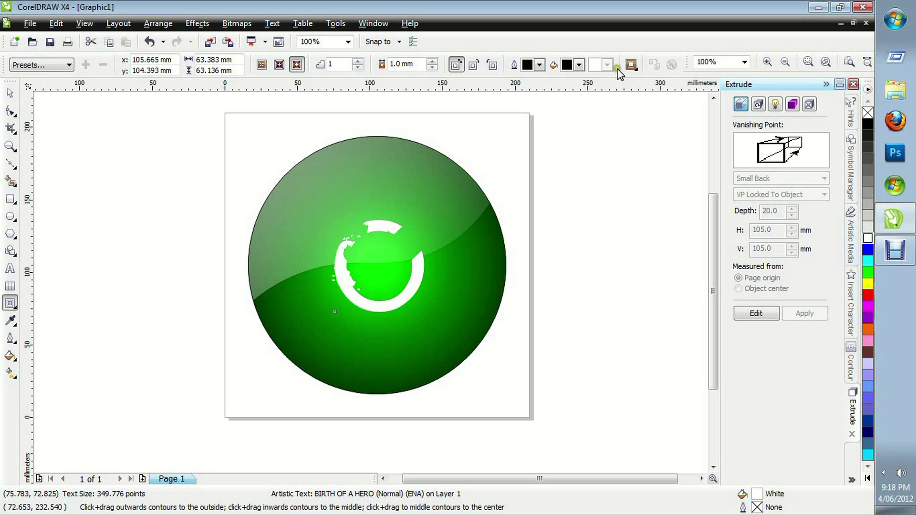
click(298, 65)
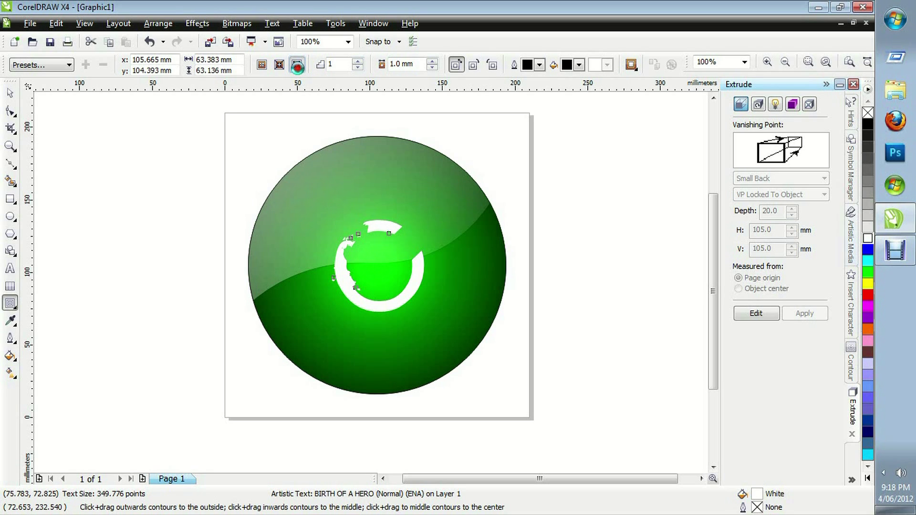
Step: Scale the outlined letter C up to 131%, about 86 mm wide, then deselect it
click(10, 94)
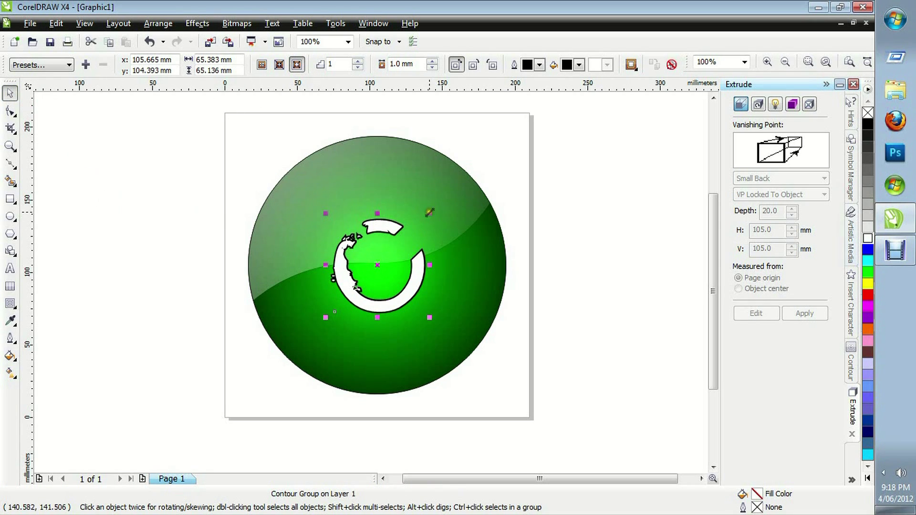
drag(430, 212, 445, 198)
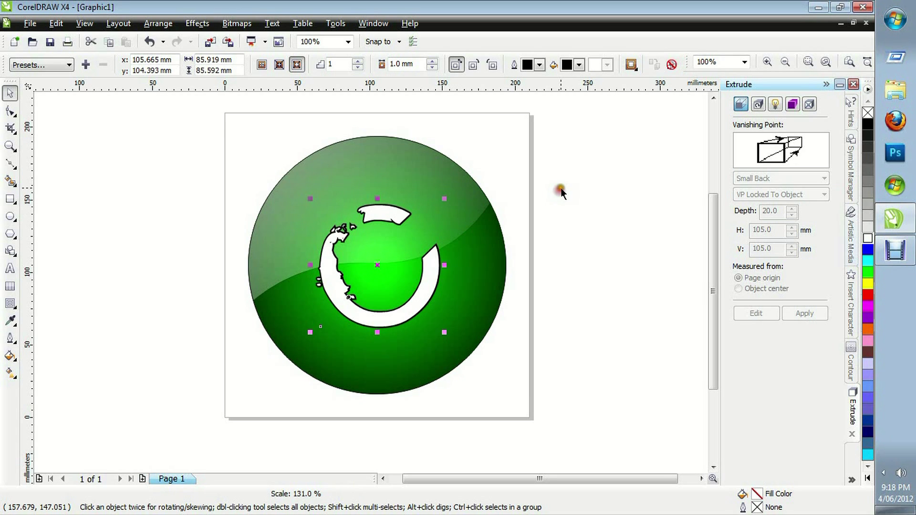
click(559, 195)
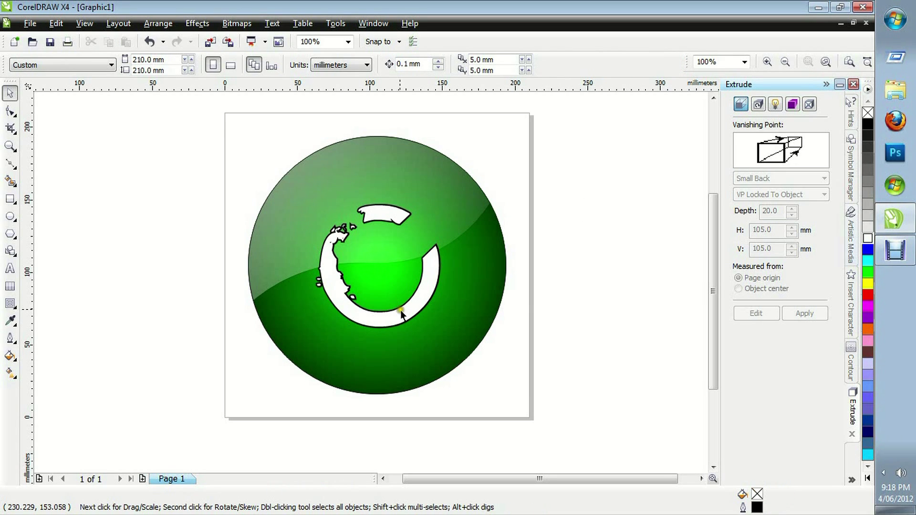